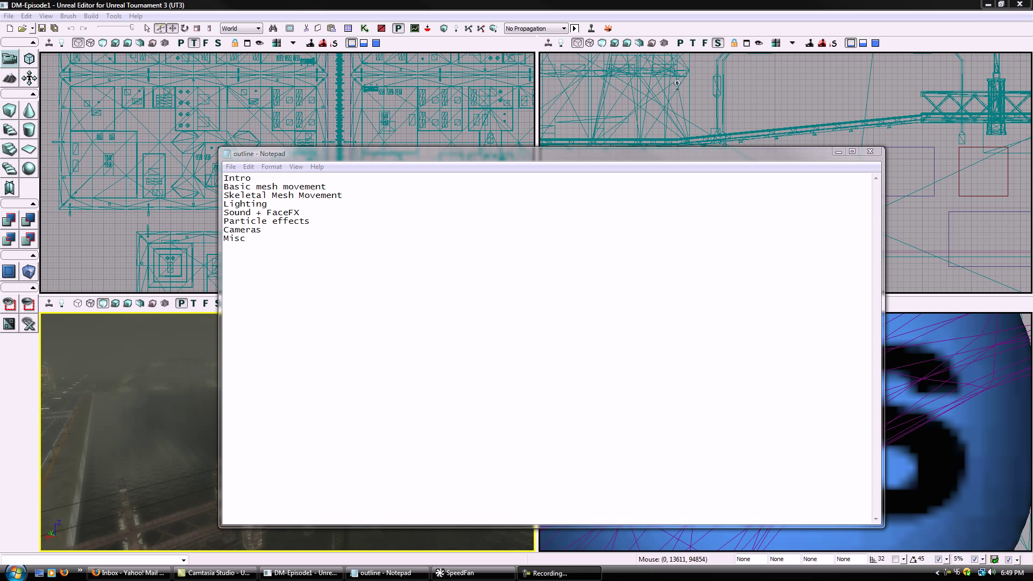
# Step: Minimize the Notepad outline and look around the city waterfront and buildings in the perspective view, using fast camera movement
pyautogui.moveTo(818, 157); pyautogui.dragTo(812, 149)
pyautogui.click(837, 146)
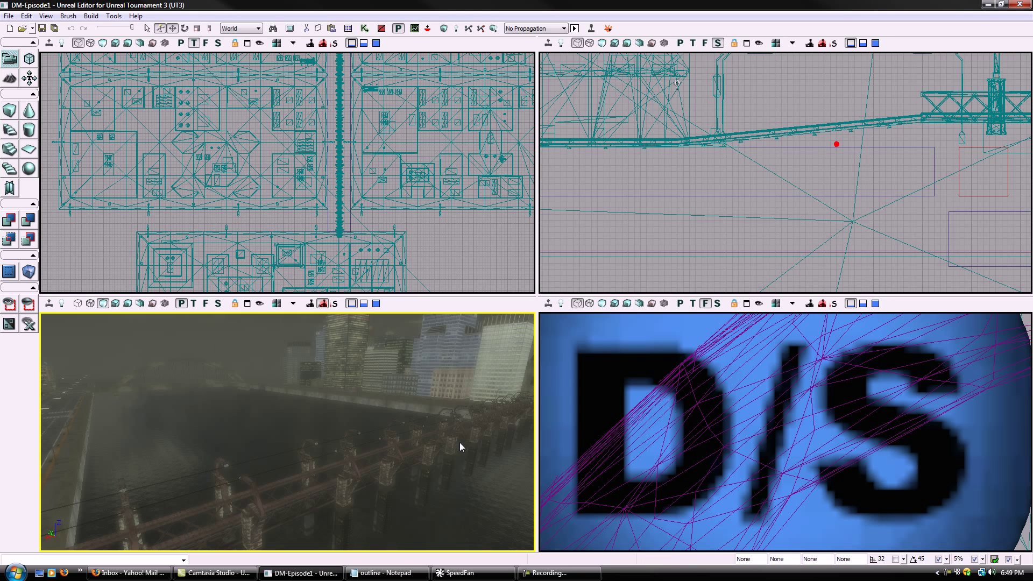
pyautogui.moveTo(461, 445); pyautogui.dragTo(401, 452, button='right')
pyautogui.moveTo(458, 442); pyautogui.dragTo(511, 430)
pyautogui.moveTo(459, 442); pyautogui.dragTo(433, 444, button='right')
pyautogui.moveTo(459, 442); pyautogui.dragTo(501, 430)
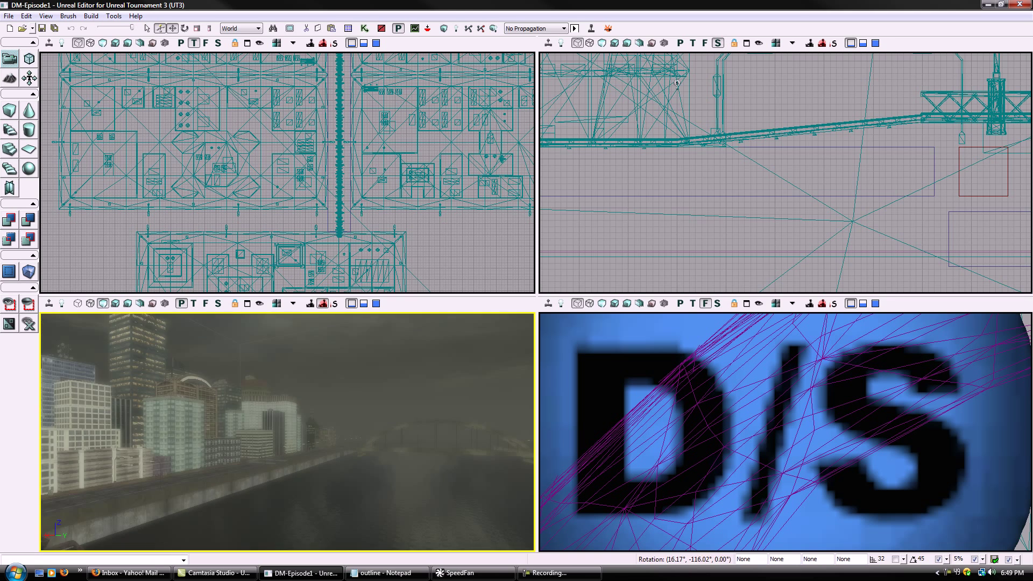
pyautogui.moveTo(458, 442); pyautogui.dragTo(411, 448, button='right')
pyautogui.moveTo(458, 443); pyautogui.dragTo(527, 419)
pyautogui.moveTo(476, 379); pyautogui.dragTo(456, 423)
pyautogui.click(376, 303)
pyautogui.moveTo(379, 355); pyautogui.dragTo(405, 446)
# Step: Open the level's Kismet sequence and bring the Level Startup chain into view
pyautogui.click(364, 28)
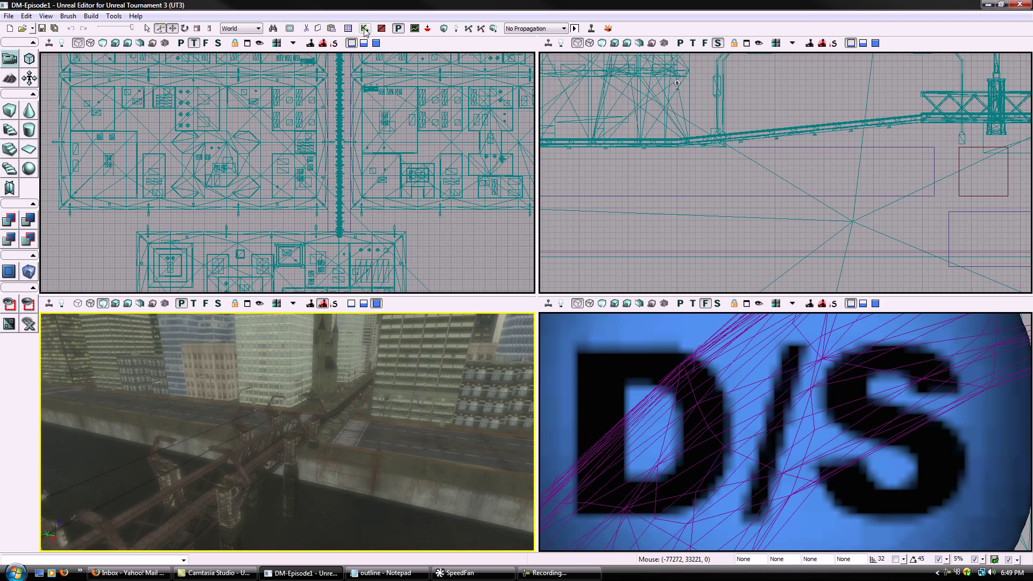
pyautogui.moveTo(530, 339); pyautogui.dragTo(1027, 366)
pyautogui.moveTo(234, 297); pyautogui.dragTo(718, 286)
pyautogui.click(719, 285)
pyautogui.scroll(1, 295, 224)
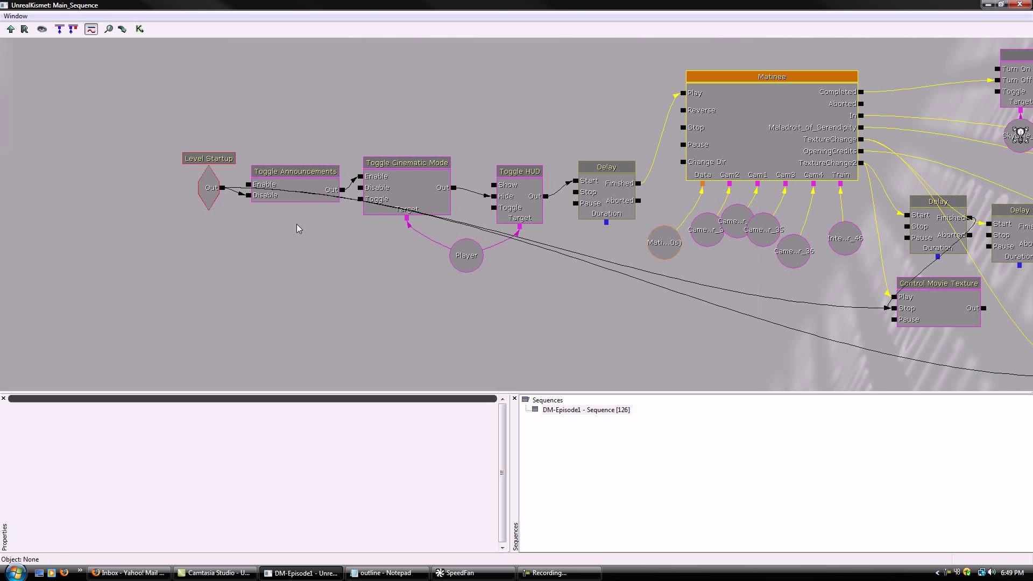
pyautogui.moveTo(311, 274); pyautogui.dragTo(251, 247)
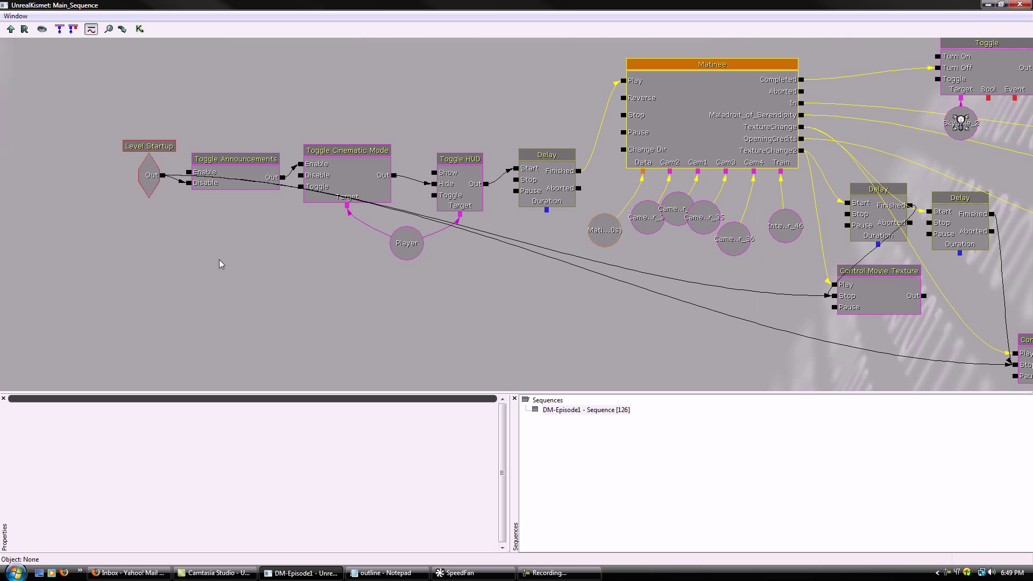
# Step: Inspect the Level Startup event and the Toggle Announcements, Toggle Cinematic Mode, Player and Toggle HUD nodes it leads to
pyautogui.click(151, 175)
pyautogui.click(231, 162)
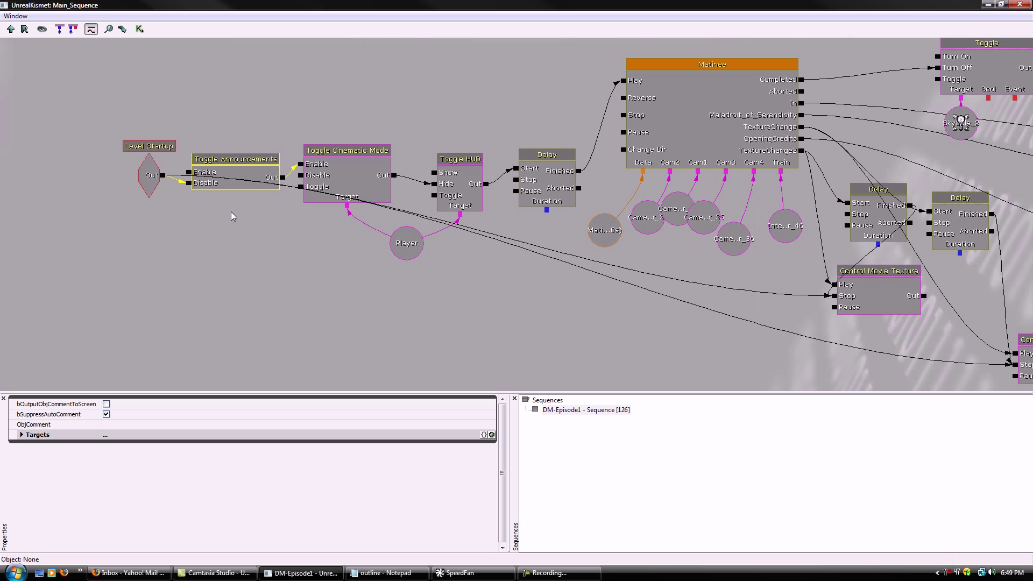
pyautogui.click(259, 261)
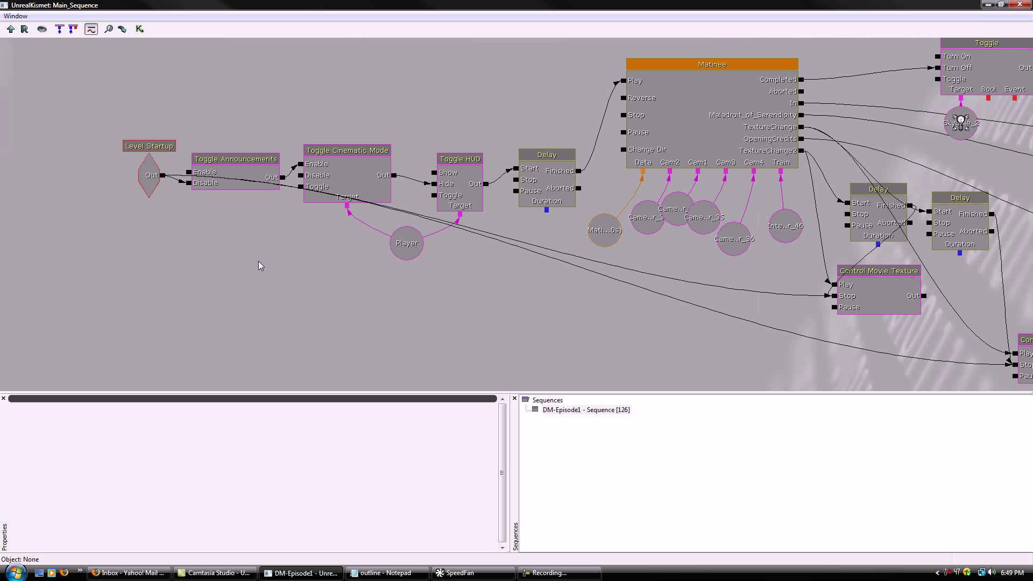
pyautogui.click(305, 201)
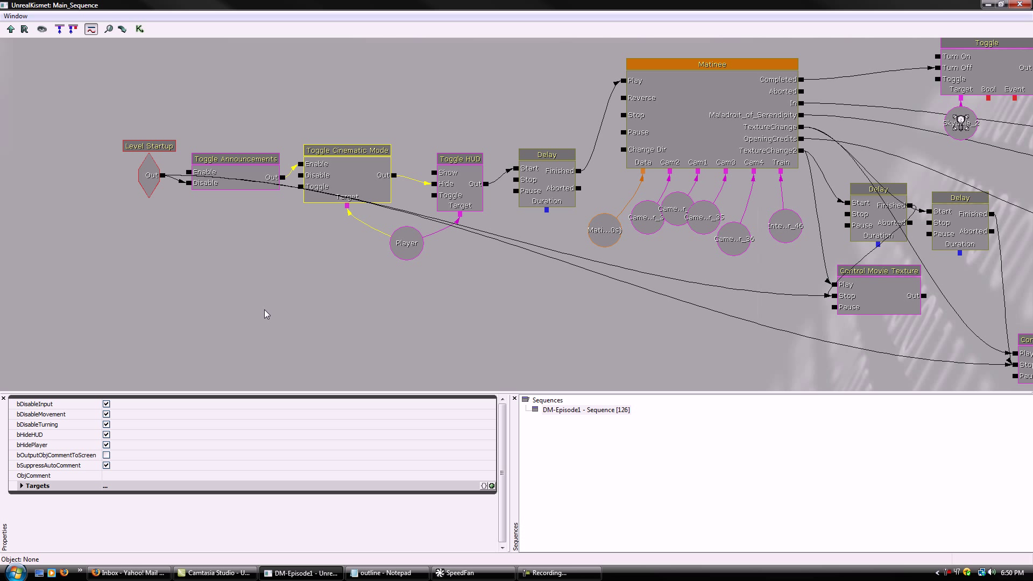
pyautogui.click(409, 240)
pyautogui.click(452, 180)
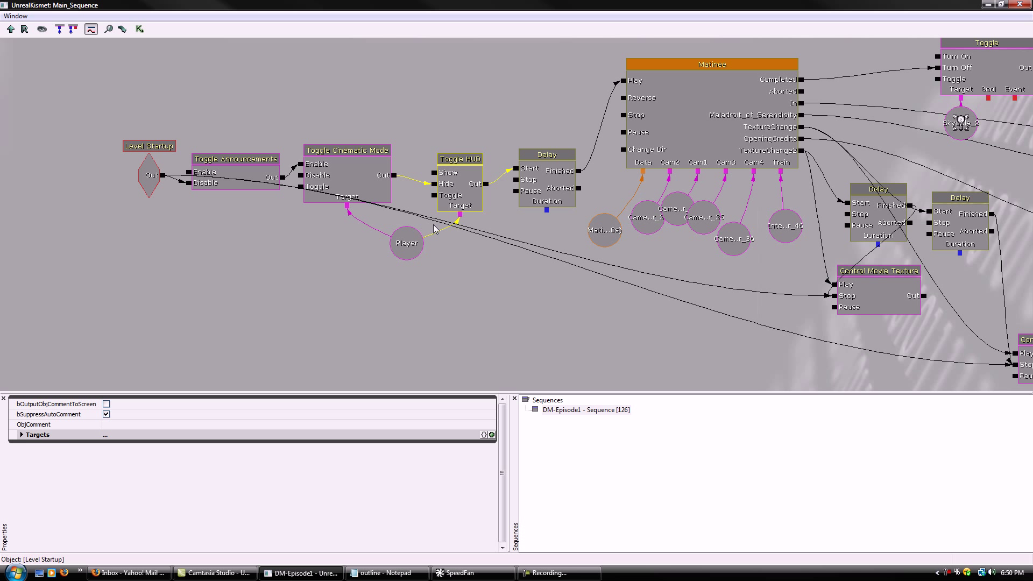
# Step: Examine the Delay node between Toggle HUD and the first Matinee, including its Duration property
pyautogui.moveTo(492, 193); pyautogui.dragTo(351, 189)
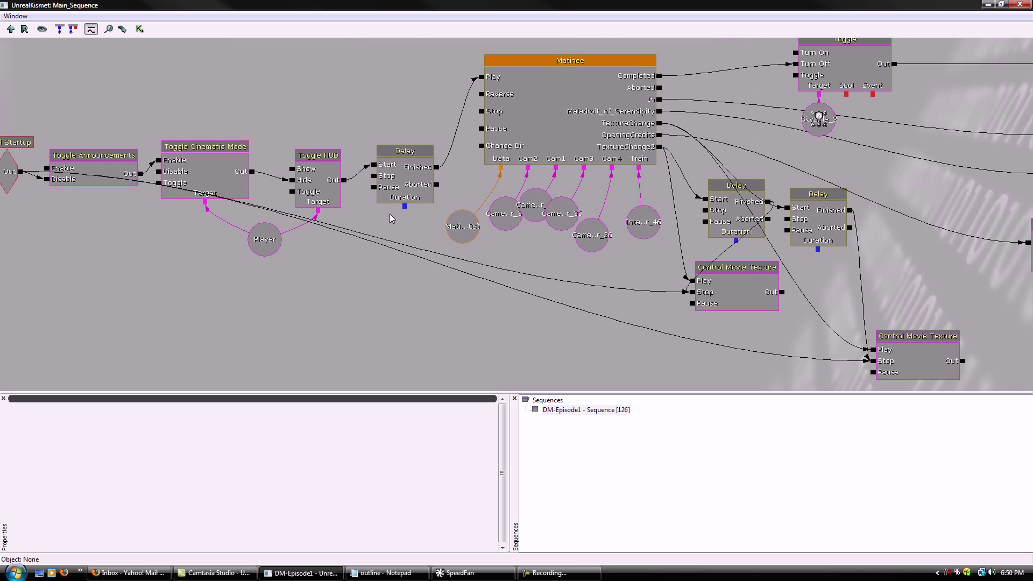
pyautogui.click(415, 192)
pyautogui.click(383, 308)
pyautogui.moveTo(382, 309)
pyautogui.mouseDown()
pyautogui.moveTo(571, 334)
pyautogui.moveTo(352, 347)
pyautogui.moveTo(342, 304)
pyautogui.moveTo(402, 309)
pyautogui.mouseUp()
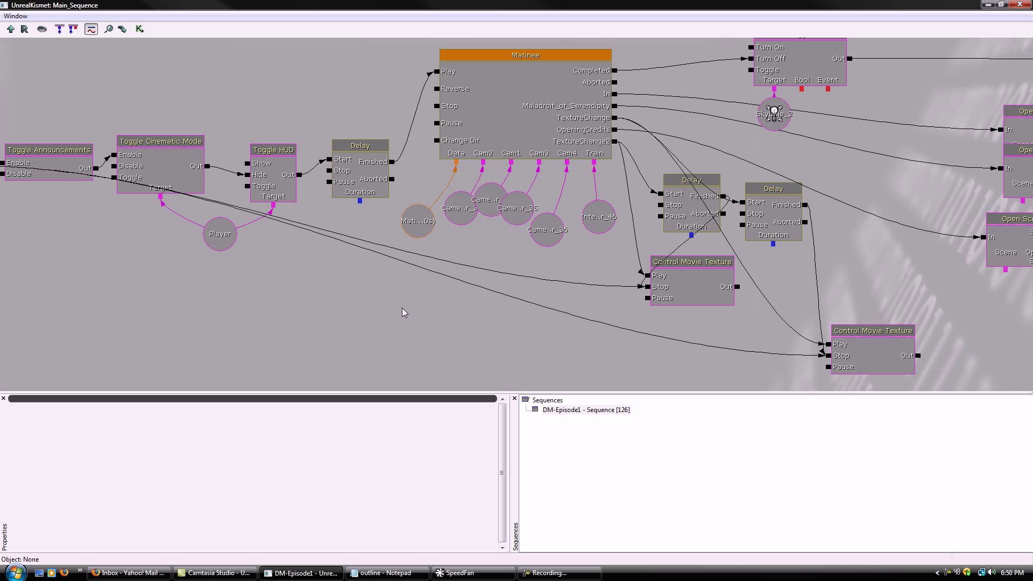
pyautogui.click(359, 176)
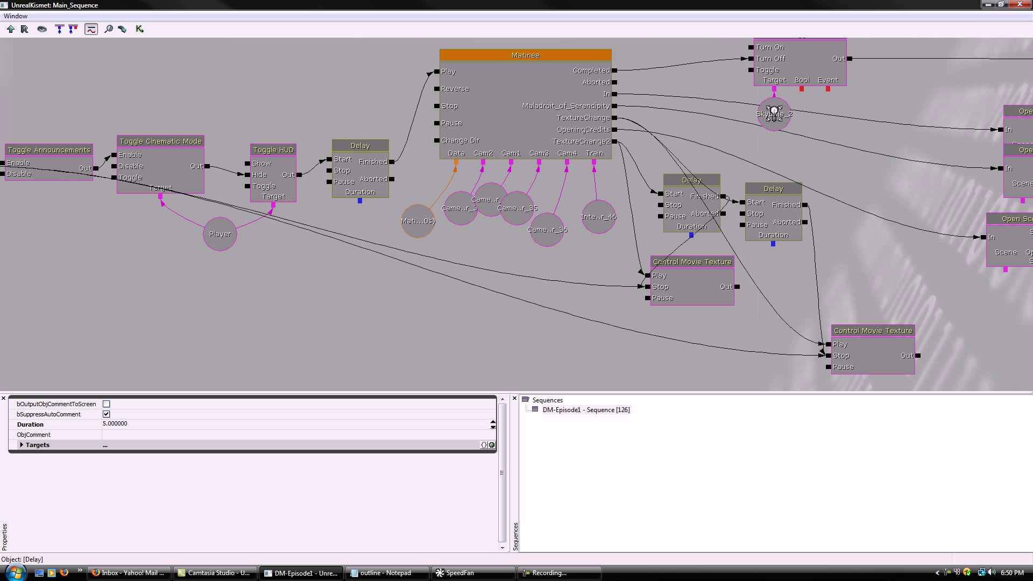
pyautogui.click(144, 420)
pyautogui.click(316, 330)
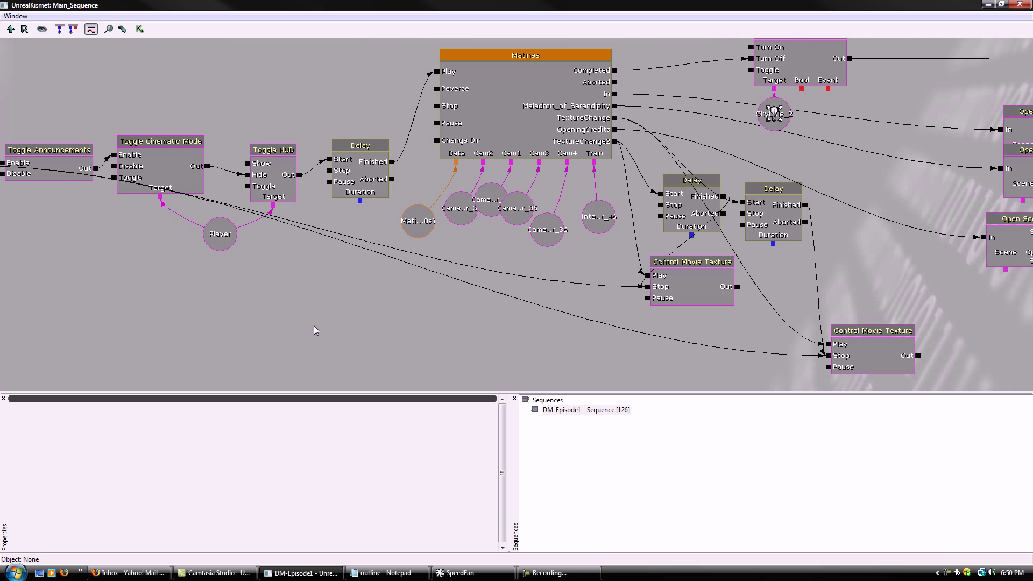
# Step: Examine the first Matinee node's properties and its connected camera, train and scene nodes
pyautogui.moveTo(314, 326); pyautogui.dragTo(147, 349)
pyautogui.scroll(-1, 411, 268)
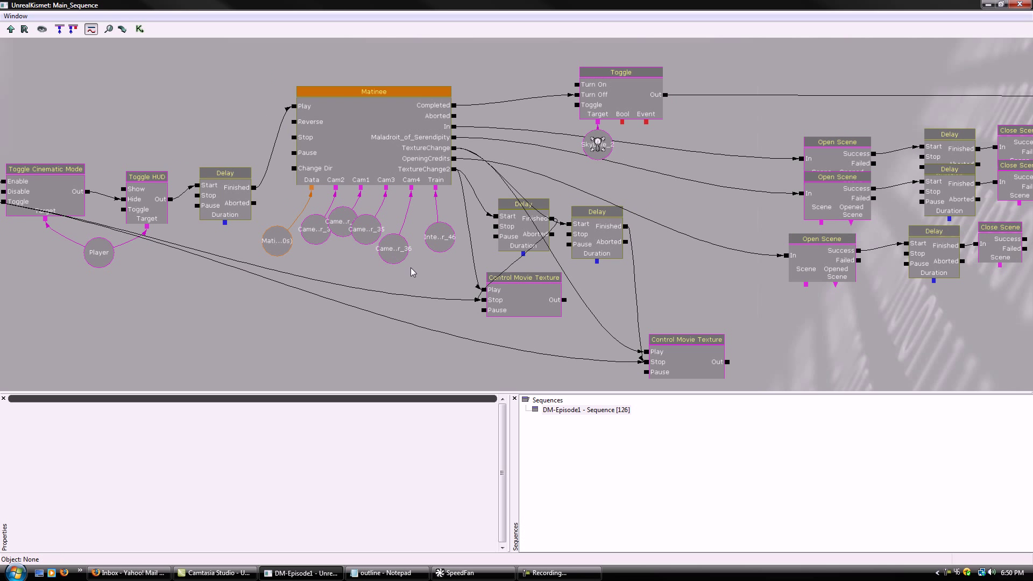
pyautogui.scroll(-2, 416, 283)
pyautogui.moveTo(413, 290); pyautogui.dragTo(369, 295)
pyautogui.scroll(3, 379, 329)
pyautogui.click(295, 140)
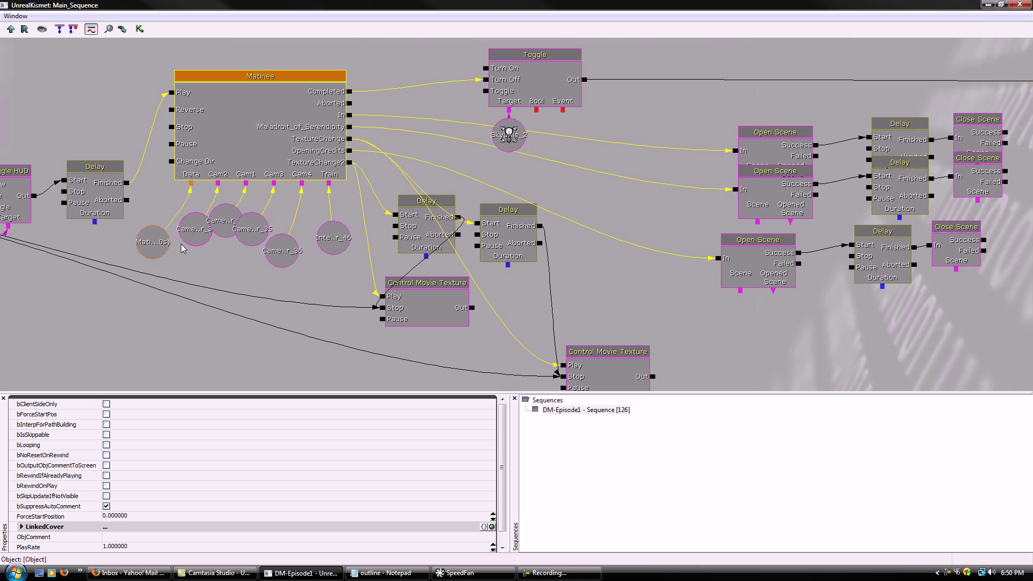
# Step: Review the remaining chain of linked Matinee nodes across the Kismet sequence
pyautogui.moveTo(734, 261); pyautogui.dragTo(227, 286)
pyautogui.scroll(-4, 271, 279)
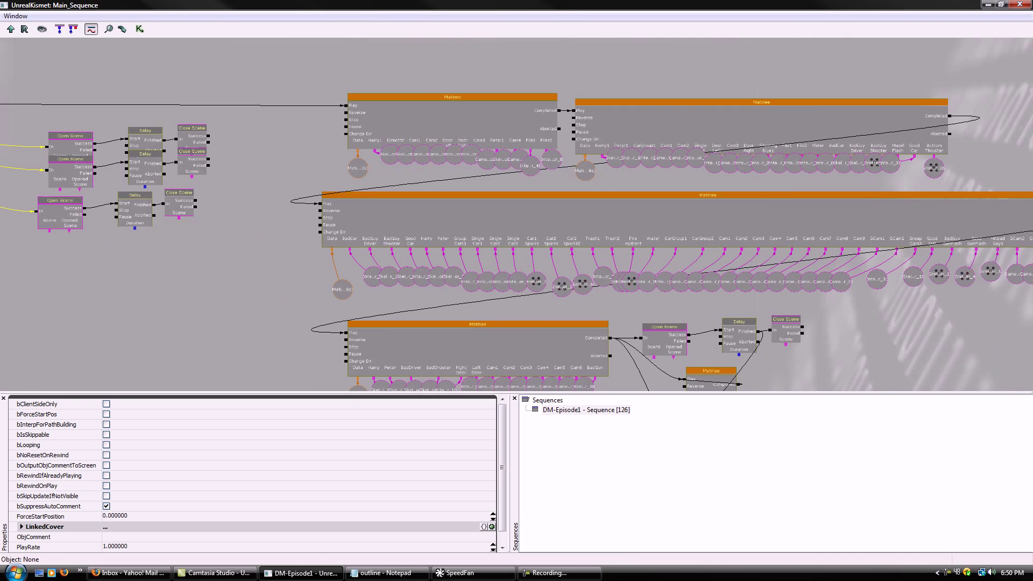
pyautogui.scroll(-5, 228, 286)
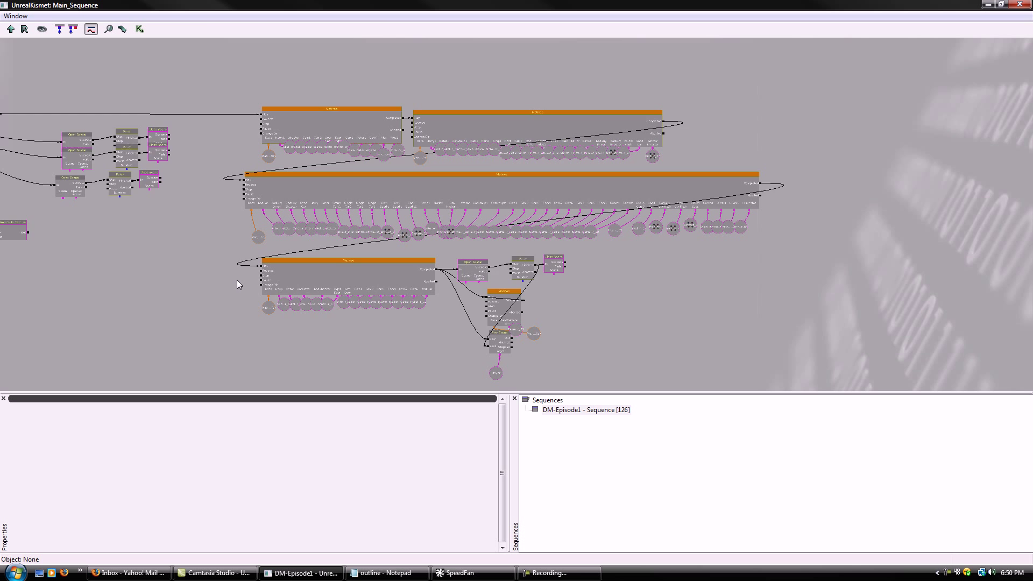
pyautogui.scroll(2, 237, 280)
pyautogui.moveTo(605, 298); pyautogui.dragTo(651, 255)
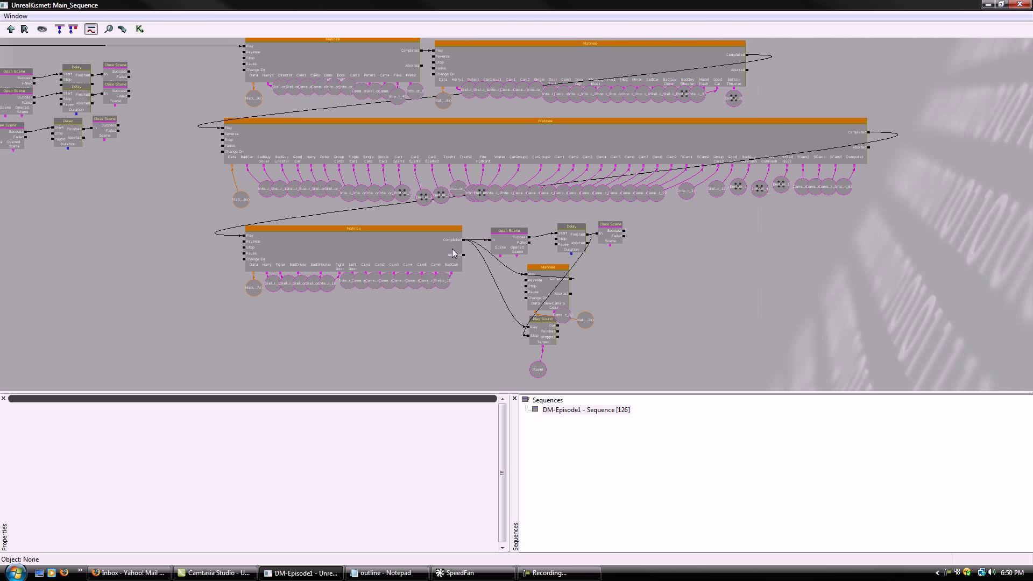
# Step: Open the last large Matinee in the chain, below the widest one, and close the Kismet window
pyautogui.doubleClick(414, 257)
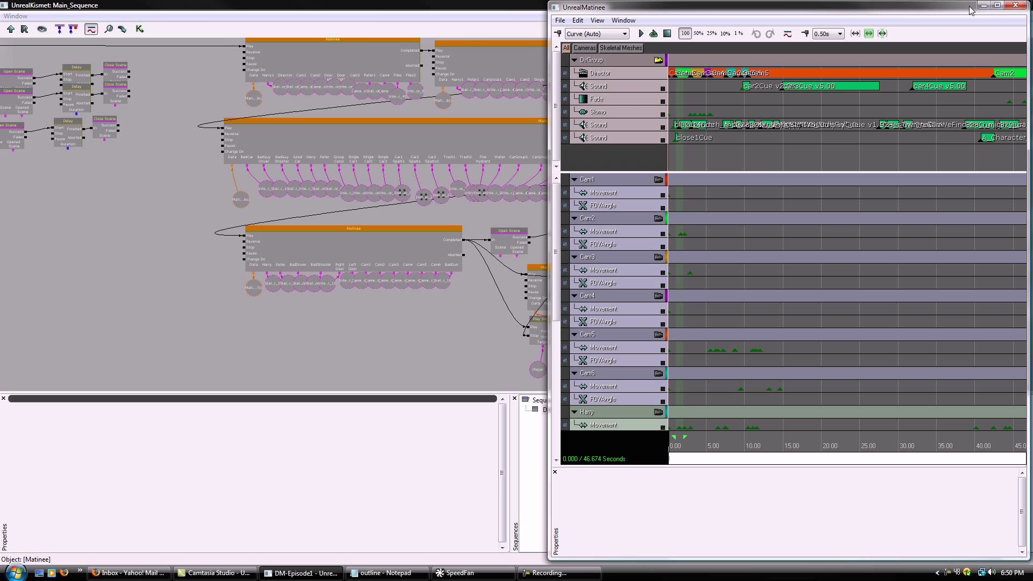
pyautogui.click(524, 5)
pyautogui.click(1024, 4)
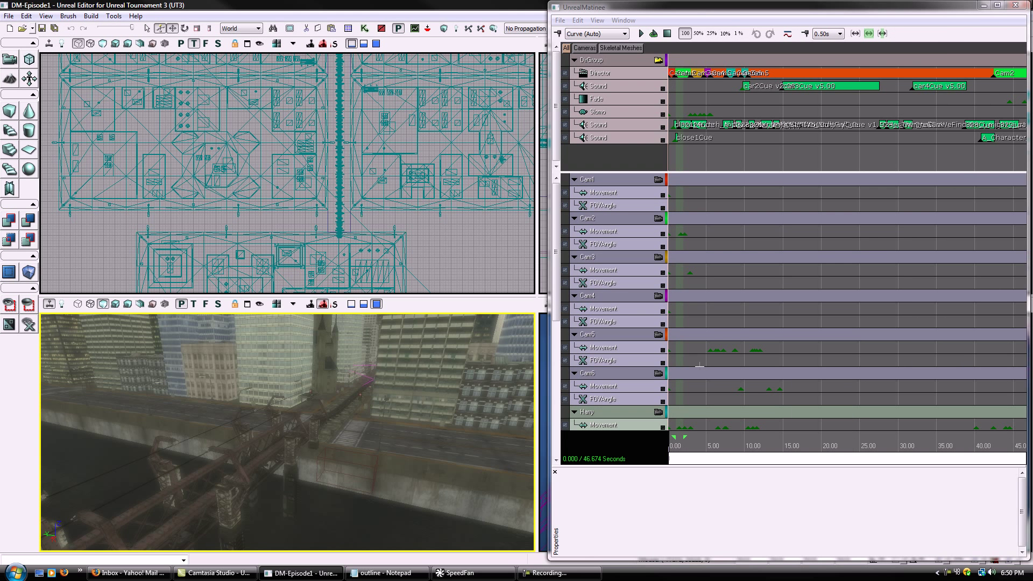
# Step: Preview the Matinee sequence from the start in the perspective view, and return the time marker to 0
pyautogui.moveTo(681, 444); pyautogui.dragTo(652, 451)
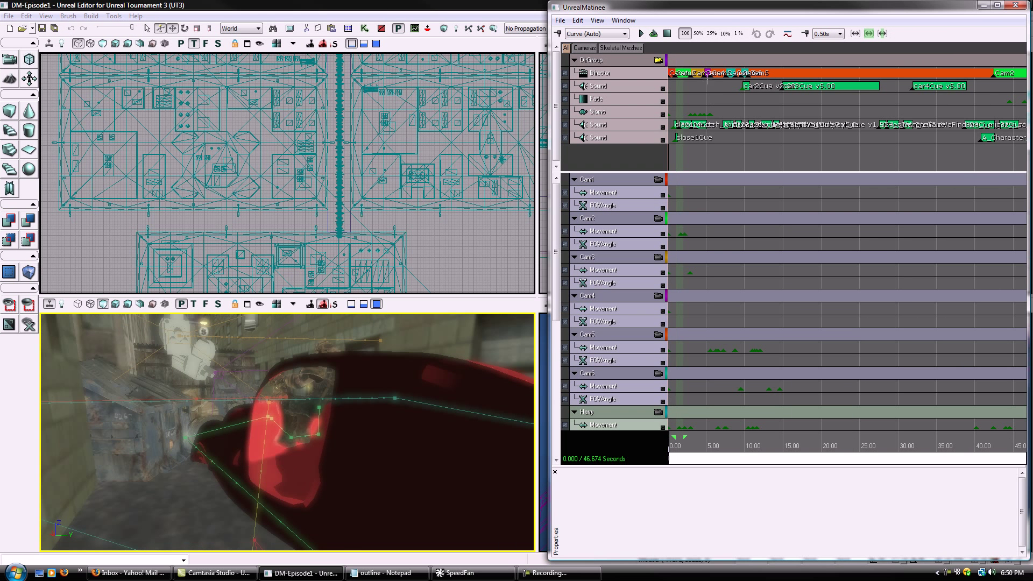
pyautogui.click(641, 33)
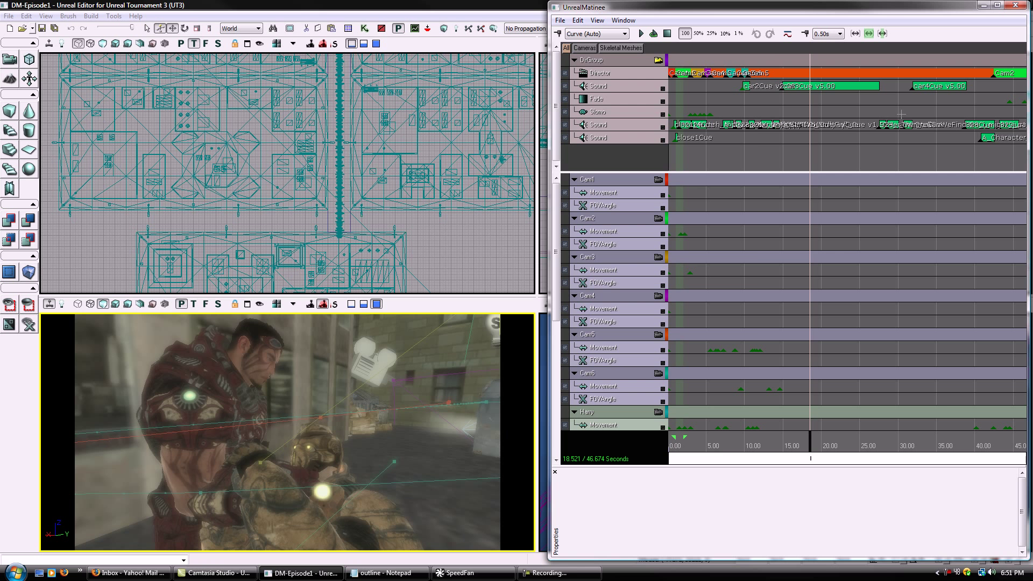
pyautogui.moveTo(805, 450); pyautogui.dragTo(670, 458)
# Step: Zoom into the opening seconds of the Matinee timeline to examine the Director track's camera cuts and the group tracks
pyautogui.scroll(5, 774, 138)
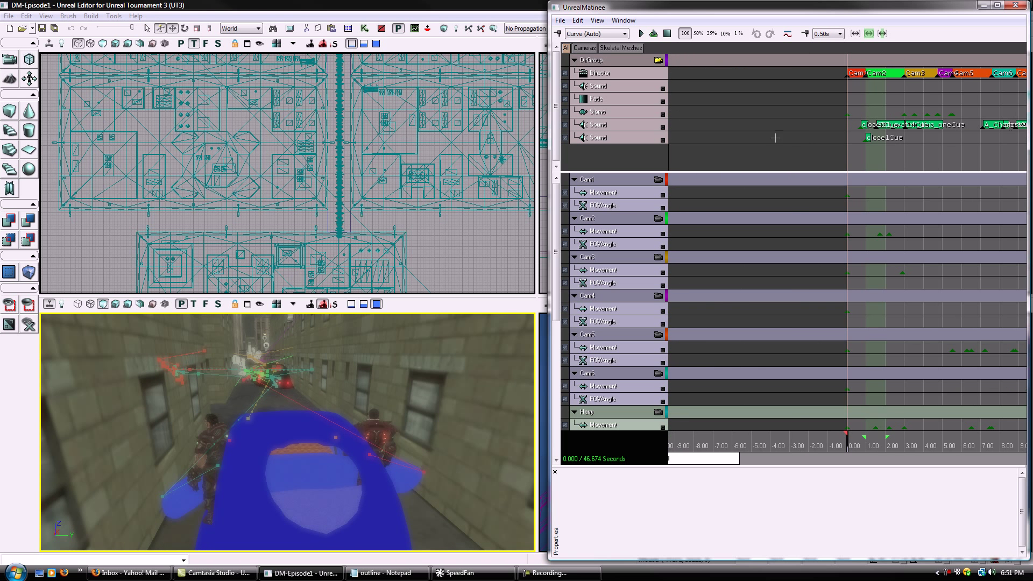
pyautogui.scroll(3, 805, 124)
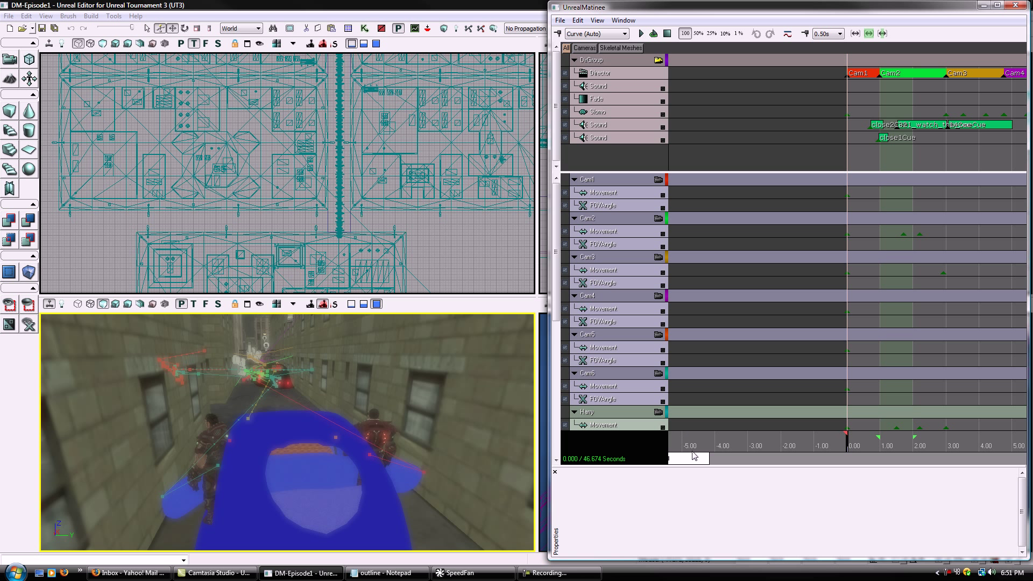
pyautogui.moveTo(693, 458); pyautogui.dragTo(700, 460)
pyautogui.moveTo(556, 258); pyautogui.dragTo(591, 195)
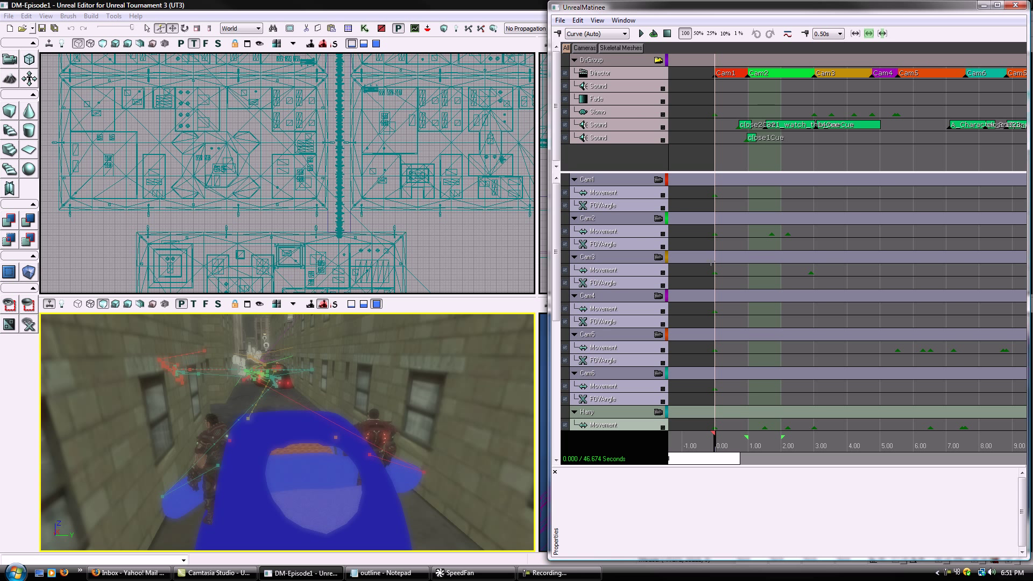
pyautogui.moveTo(556, 279); pyautogui.dragTo(562, 250)
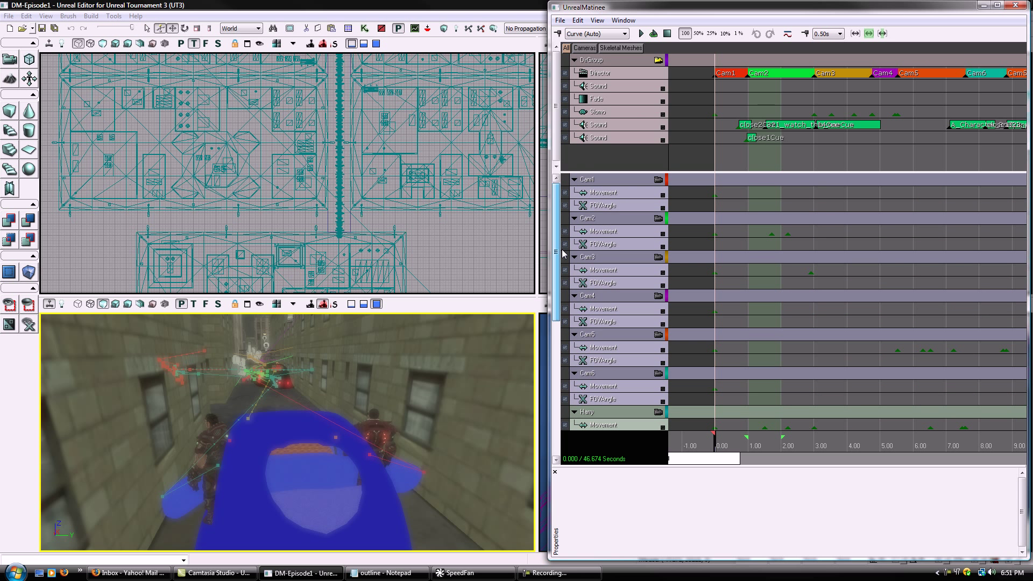
# Step: Close Matinee and look around the alley scene with the red and blue cars
pyautogui.click(1015, 5)
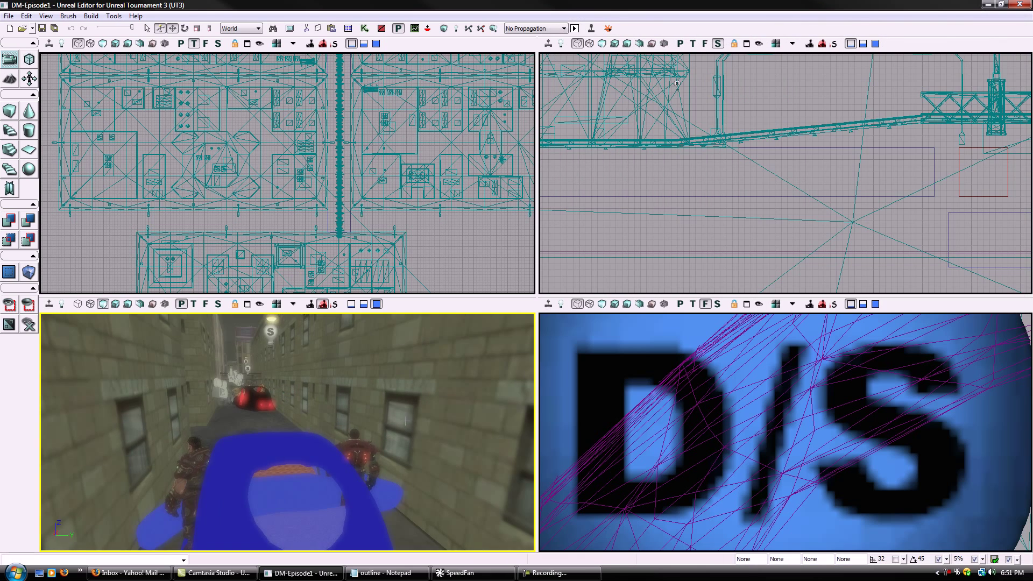
pyautogui.moveTo(287, 432); pyautogui.dragTo(97, 349)
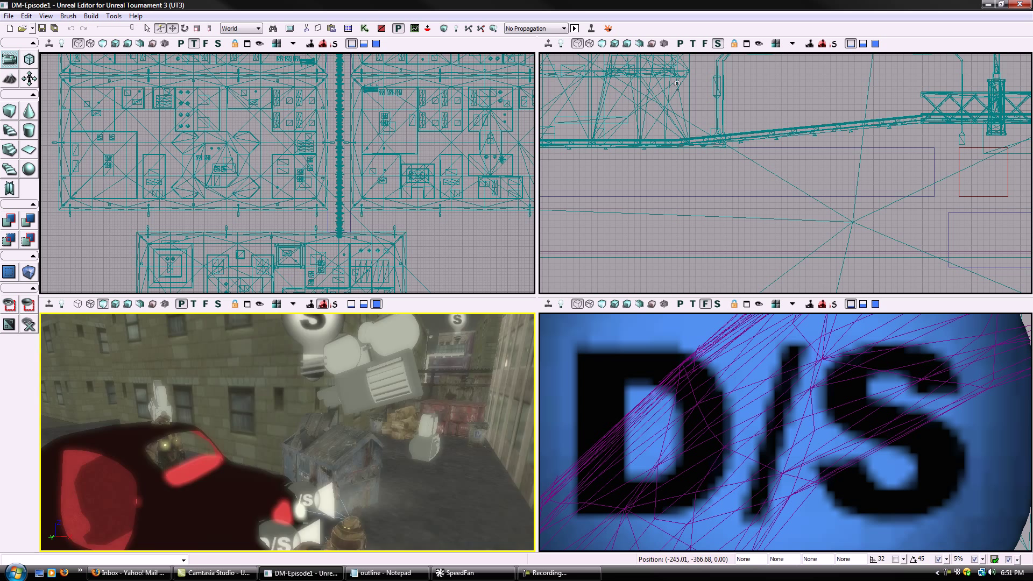
pyautogui.moveTo(398, 498); pyautogui.dragTo(377, 449)
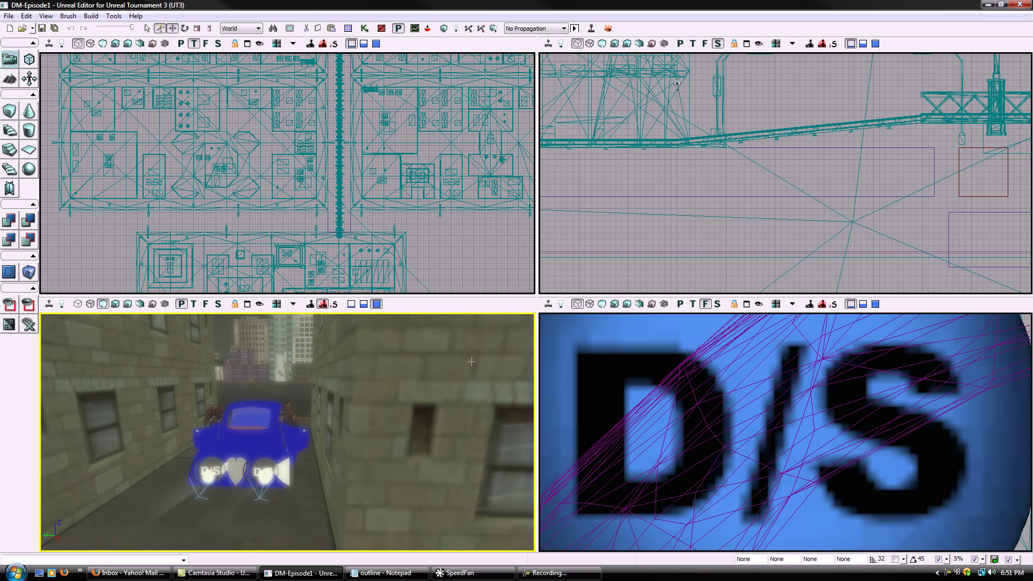
# Step: Switch to the Notepad outline to check its topics, and return to the Unreal Editor
pyautogui.click(387, 572)
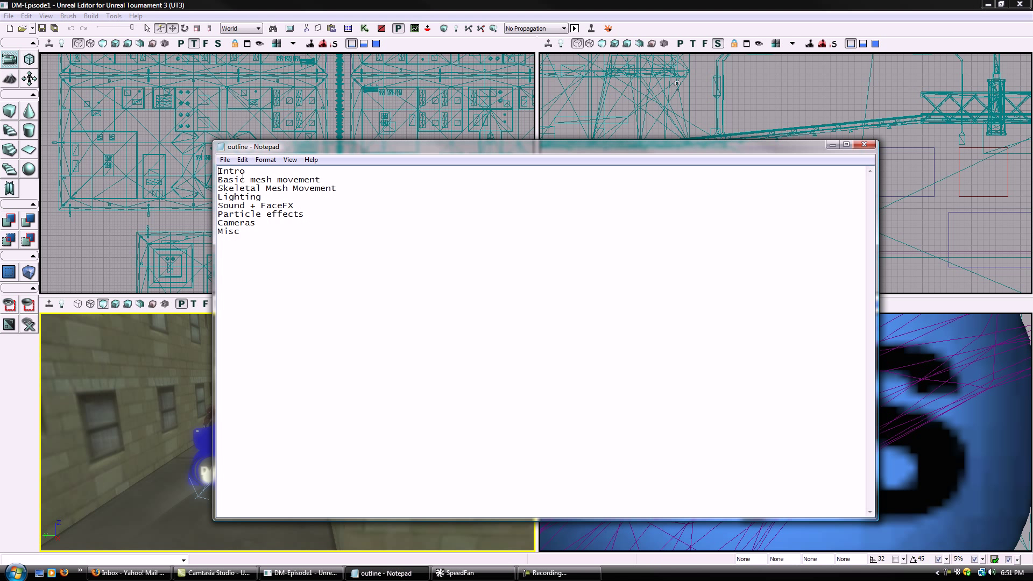
pyautogui.click(392, 573)
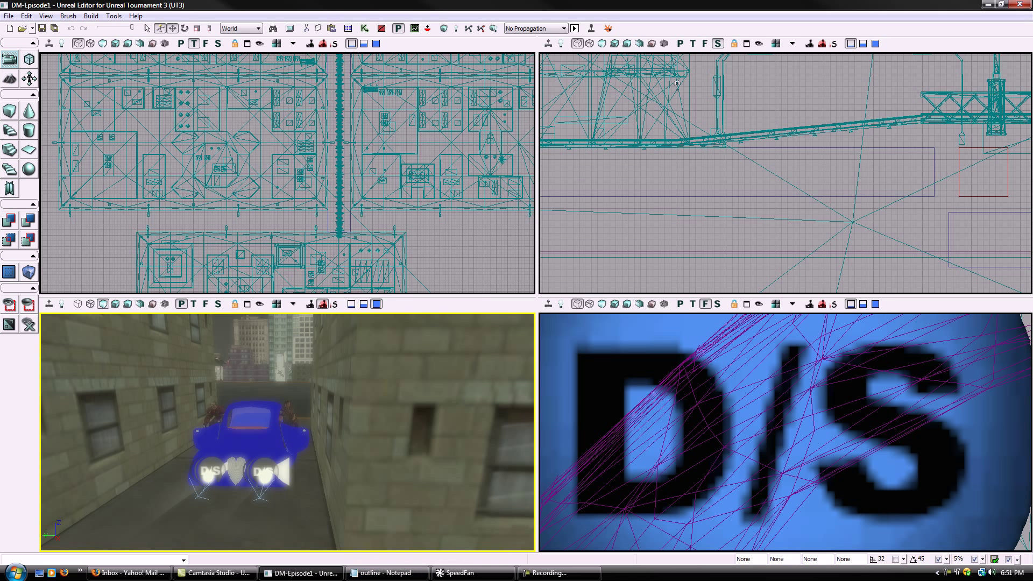